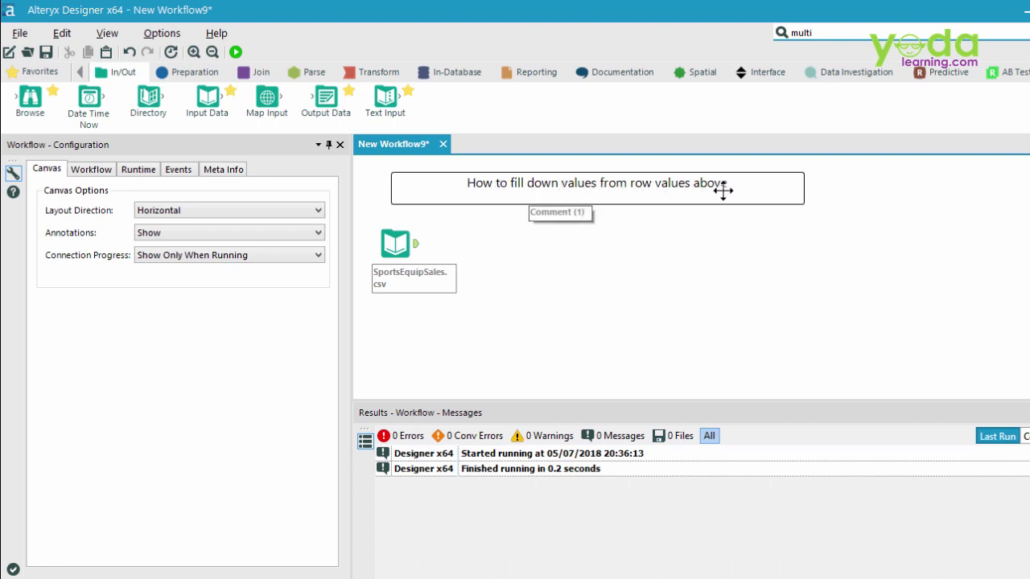
- Preview the SportsEquipSales.csv input, noting Trusted Catalog Store in row 1 and a [Null] Customer in row 2
left_click(394, 243)
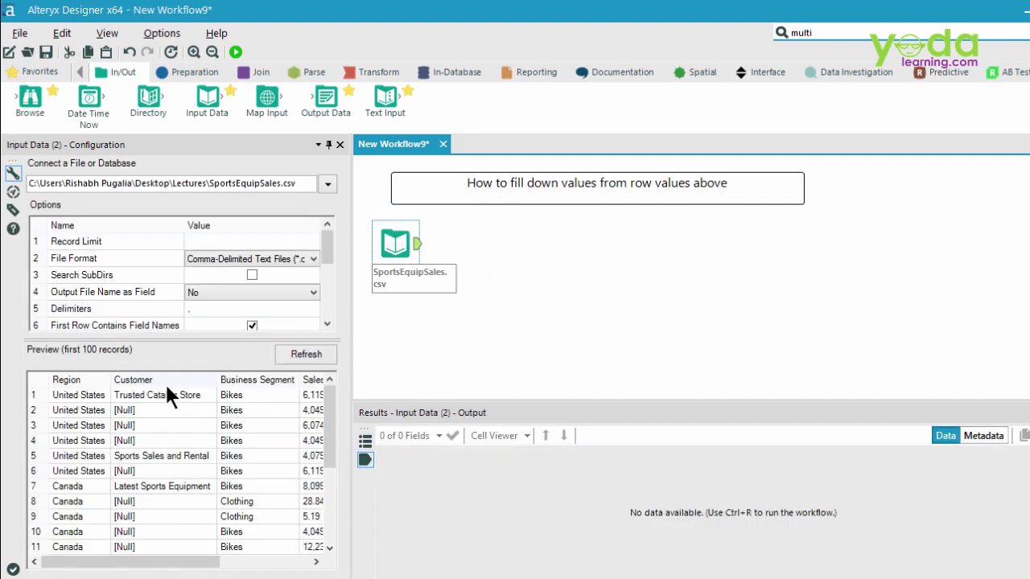
left_click(162, 382)
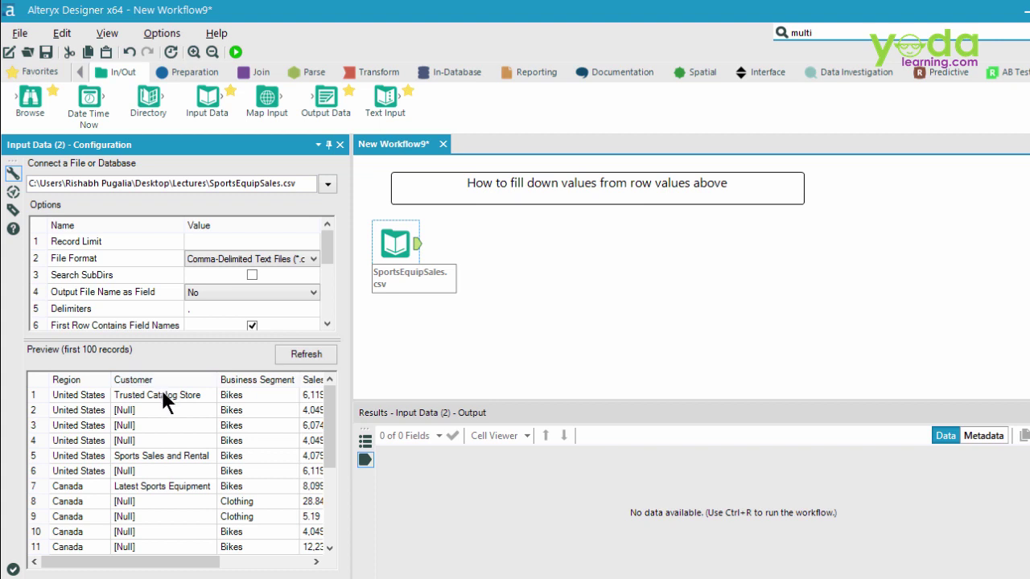
left_click(150, 393)
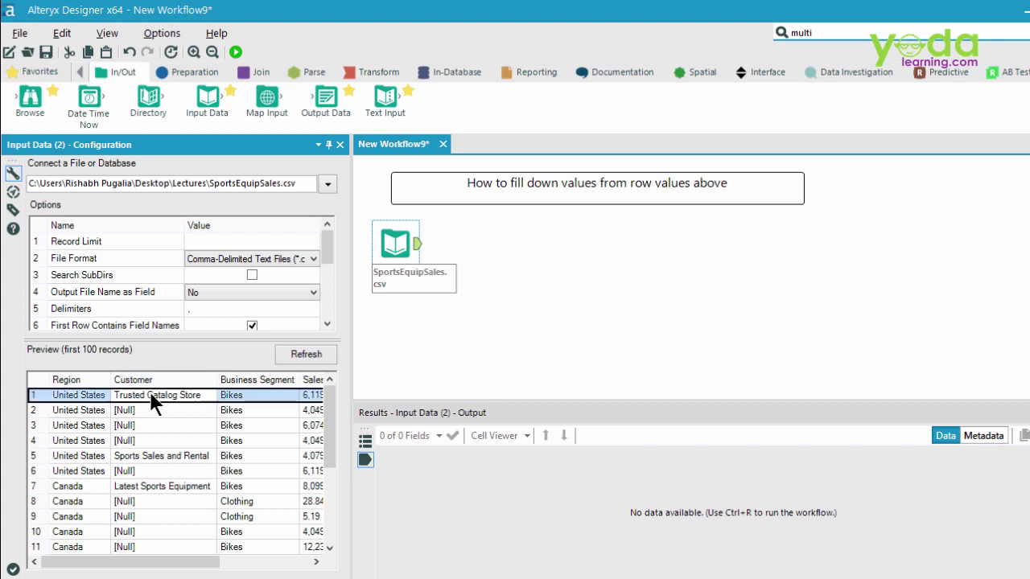
left_click(135, 406)
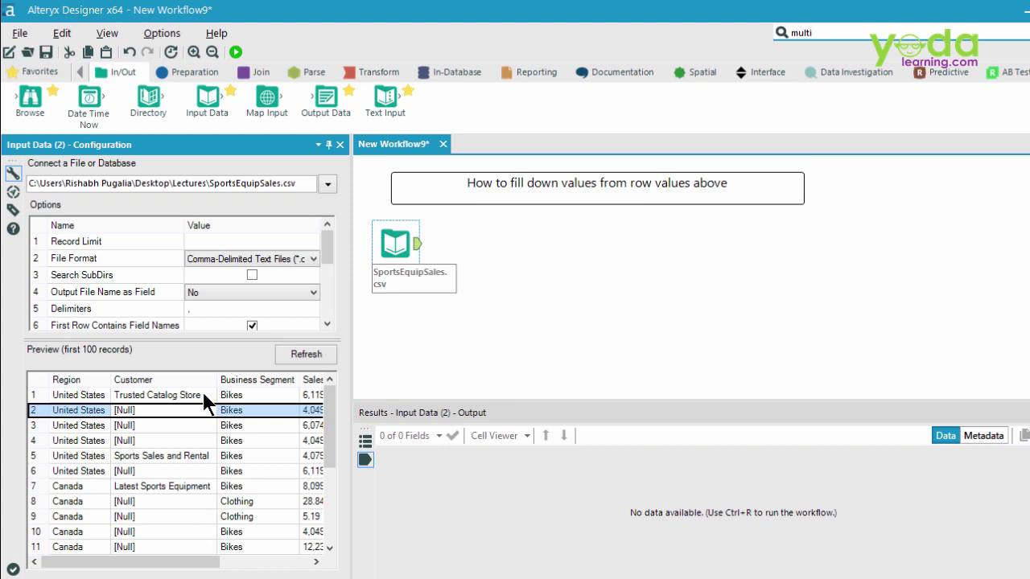
- Search 'multi' and connect a Multi-Row Formula tool after the input
left_click(825, 32)
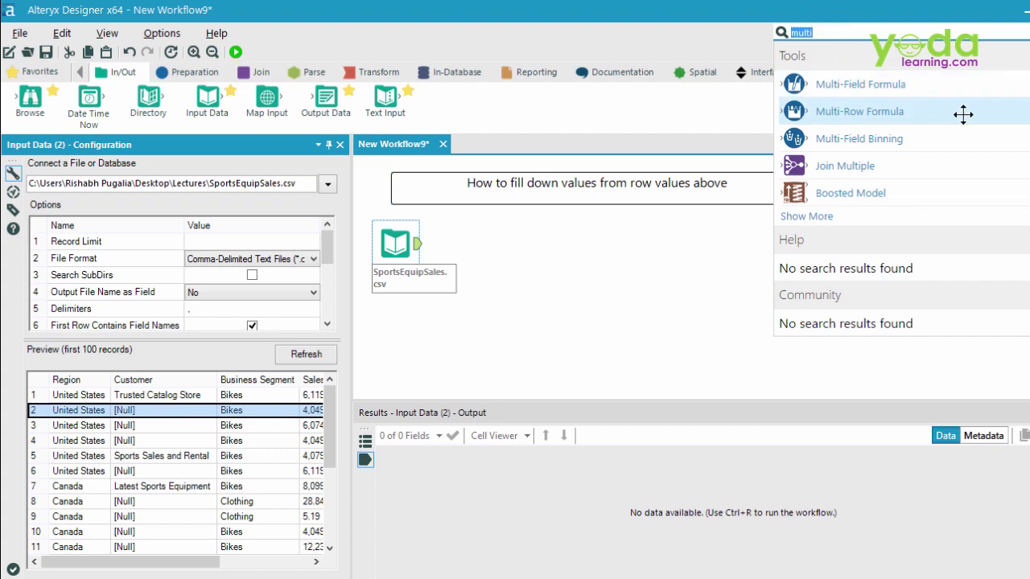
left_click(919, 108)
left_click_drag(920, 110, 501, 250)
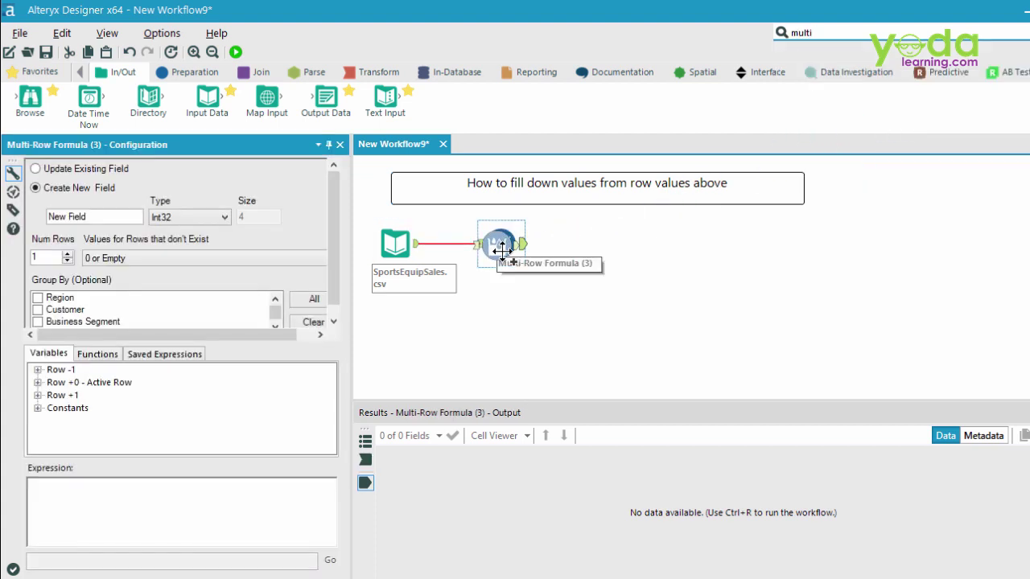
- Set the Multi-Row Formula to update the existing Customer field
left_click(36, 169)
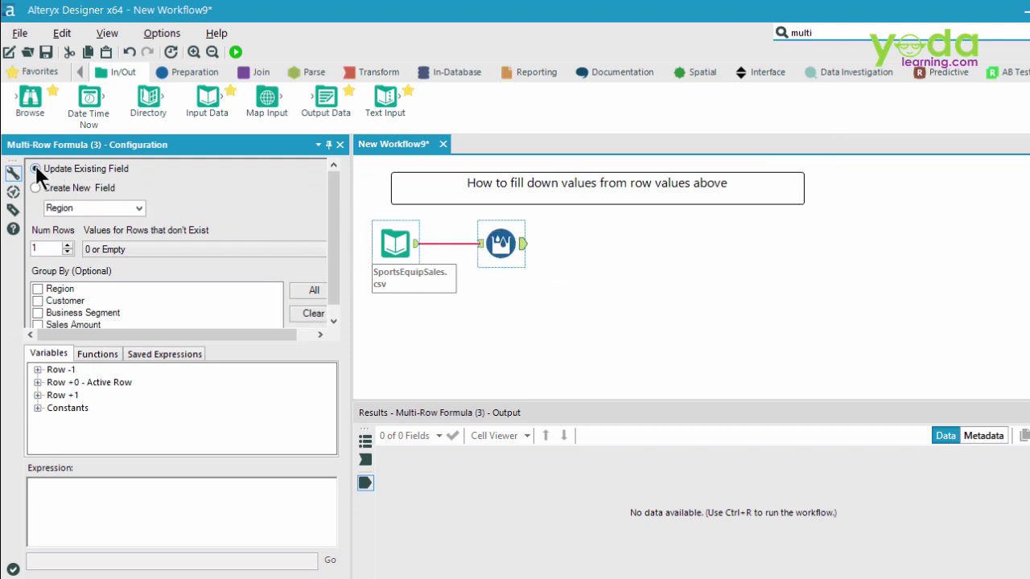
left_click(137, 207)
left_click(88, 232)
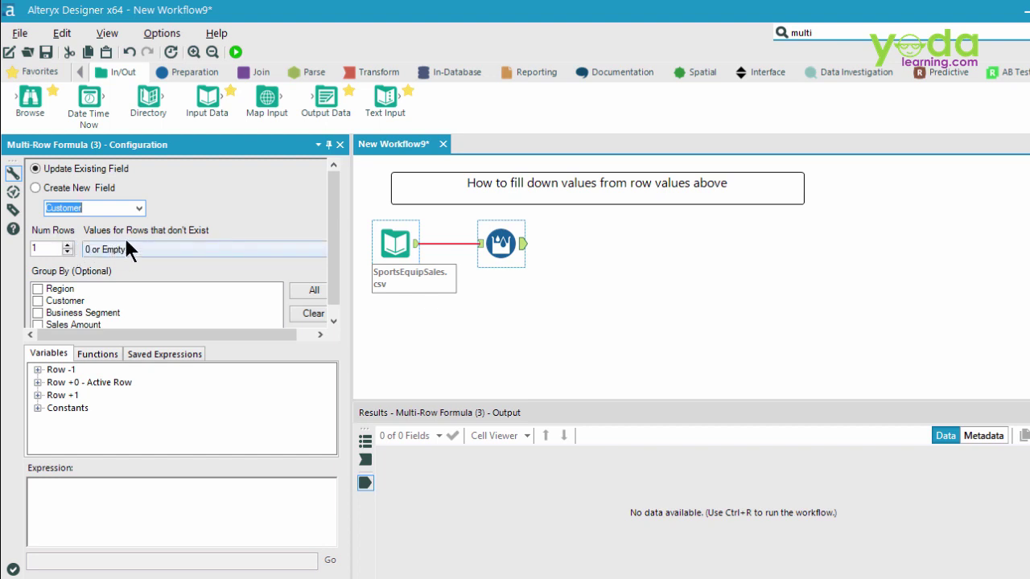
left_click(97, 354)
left_click(133, 354)
left_click(63, 352)
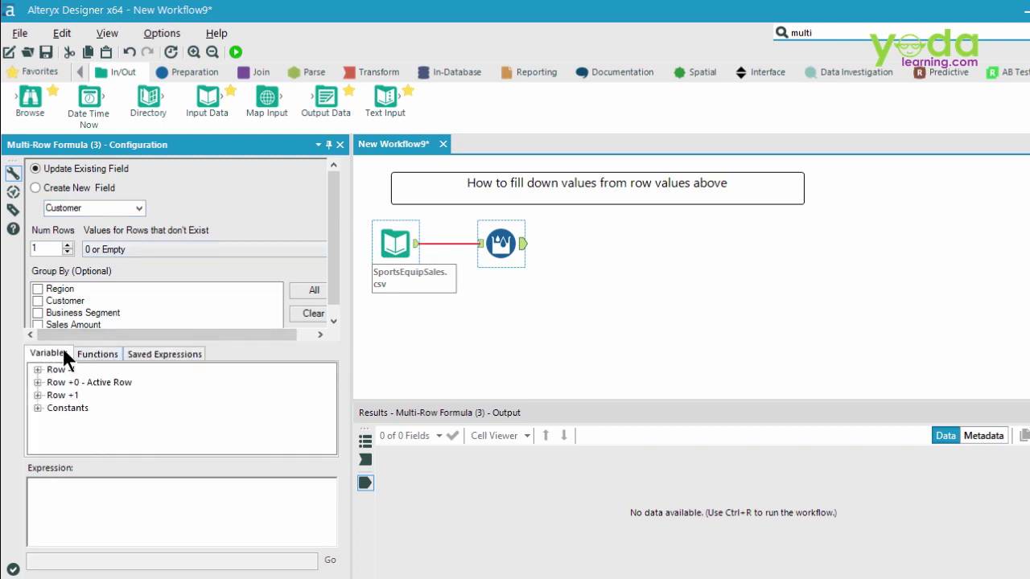
left_click(37, 382)
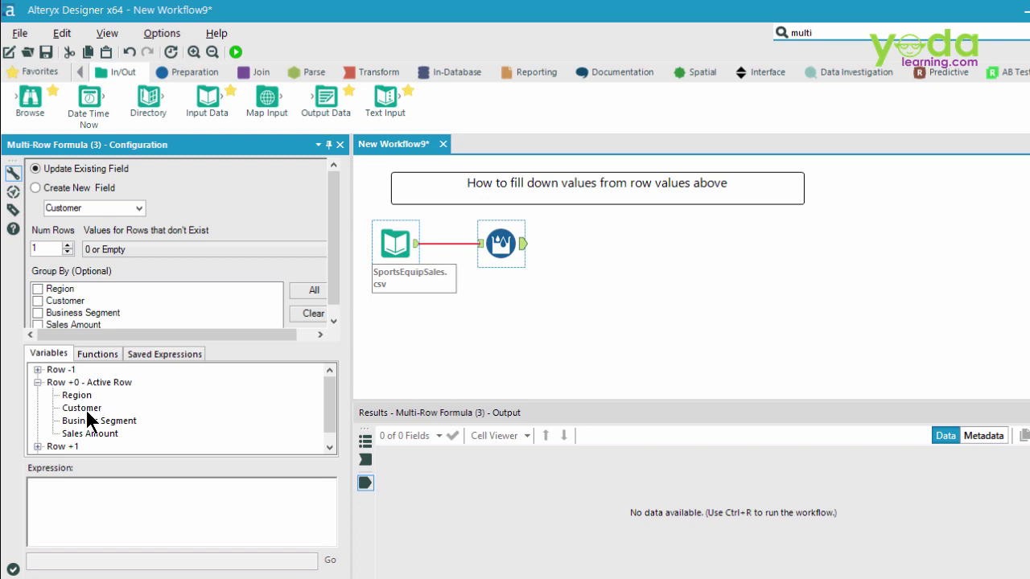
left_click(37, 382)
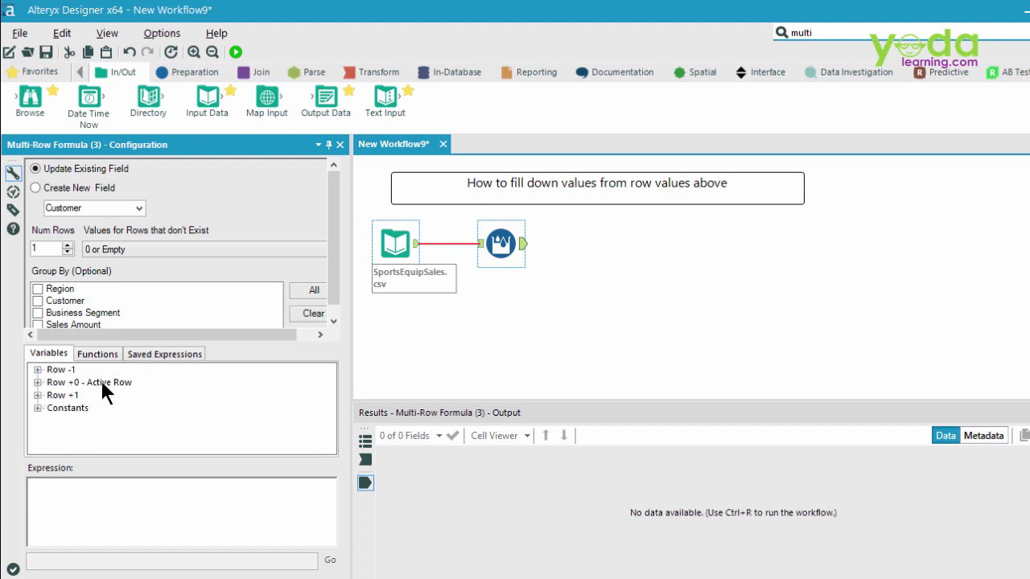
left_click(98, 352)
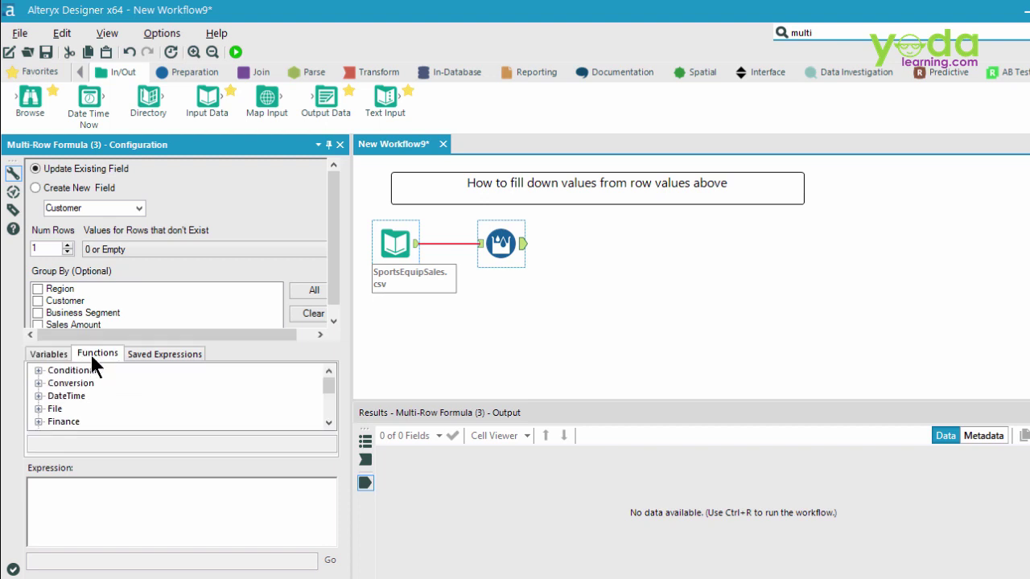
left_click(38, 370)
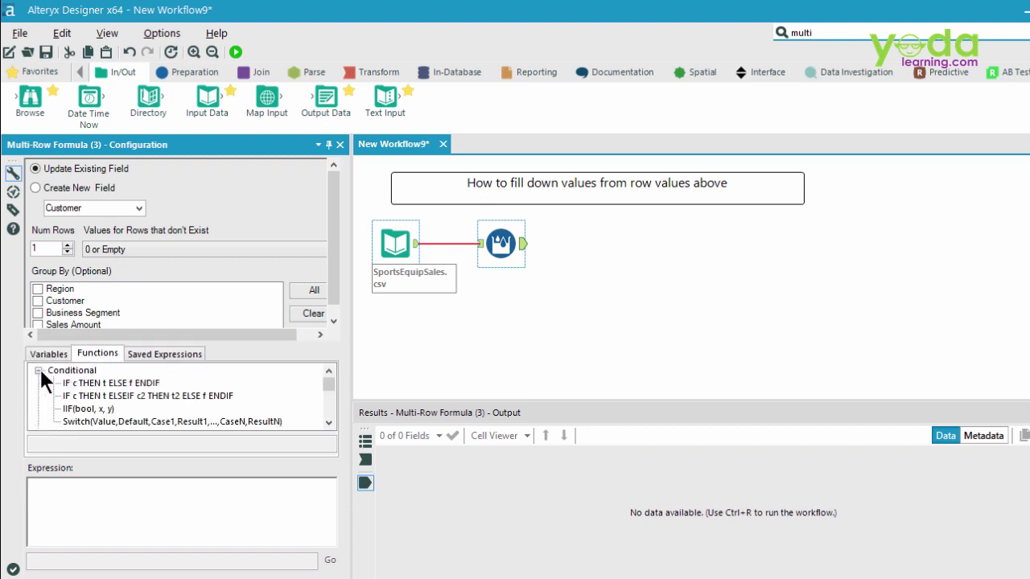
left_click(38, 371)
left_click(39, 395)
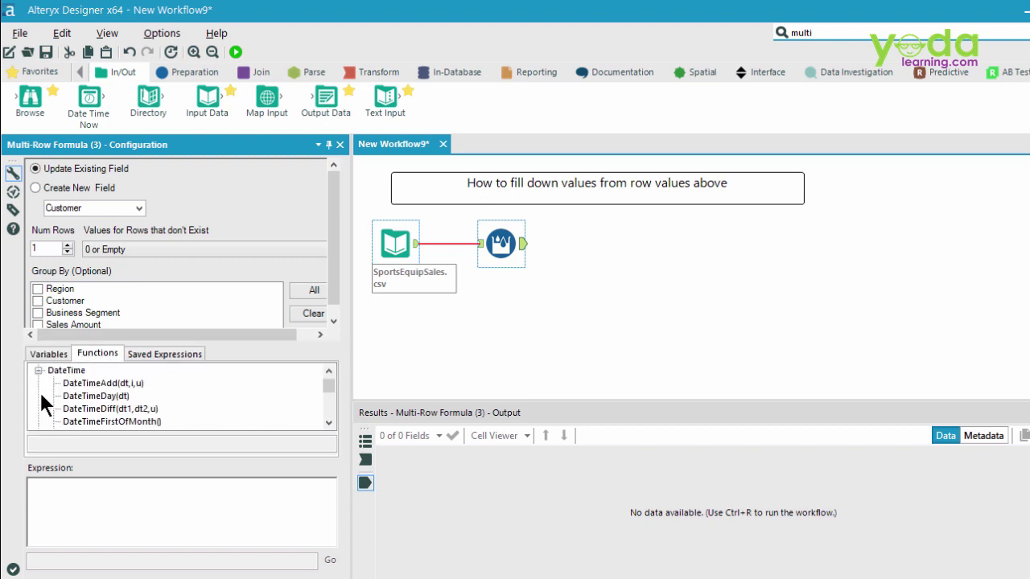
left_click(37, 371)
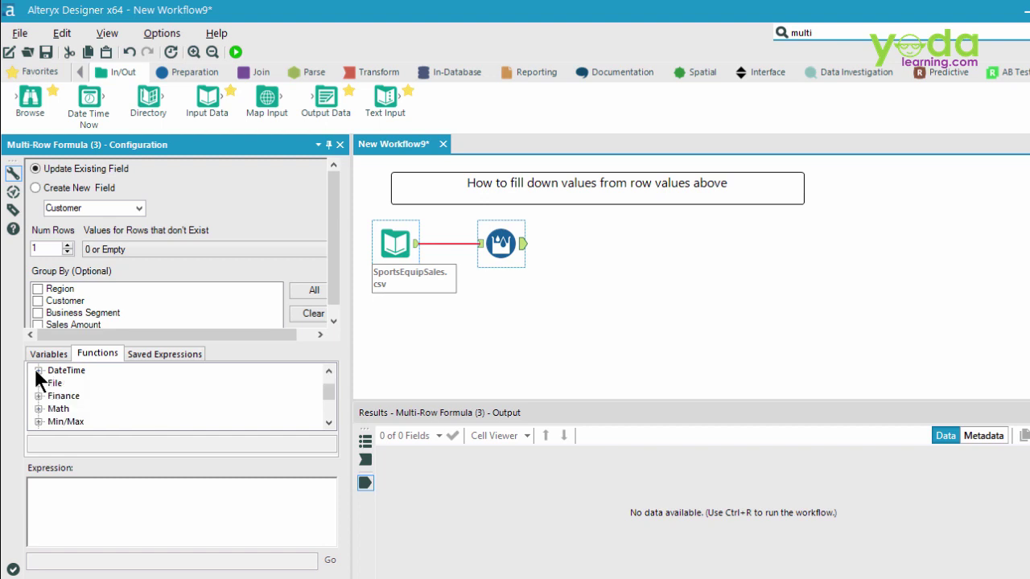
left_click(46, 353)
left_click(85, 492)
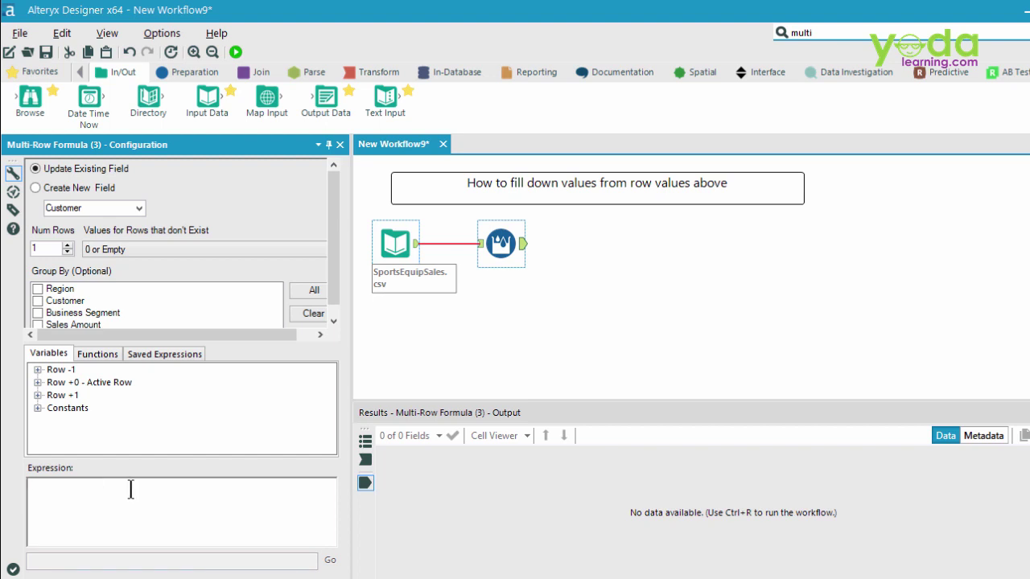
- Insert an IF THEN ELSE ENDIF template from the Conditional functions into the expression
left_click(103, 354)
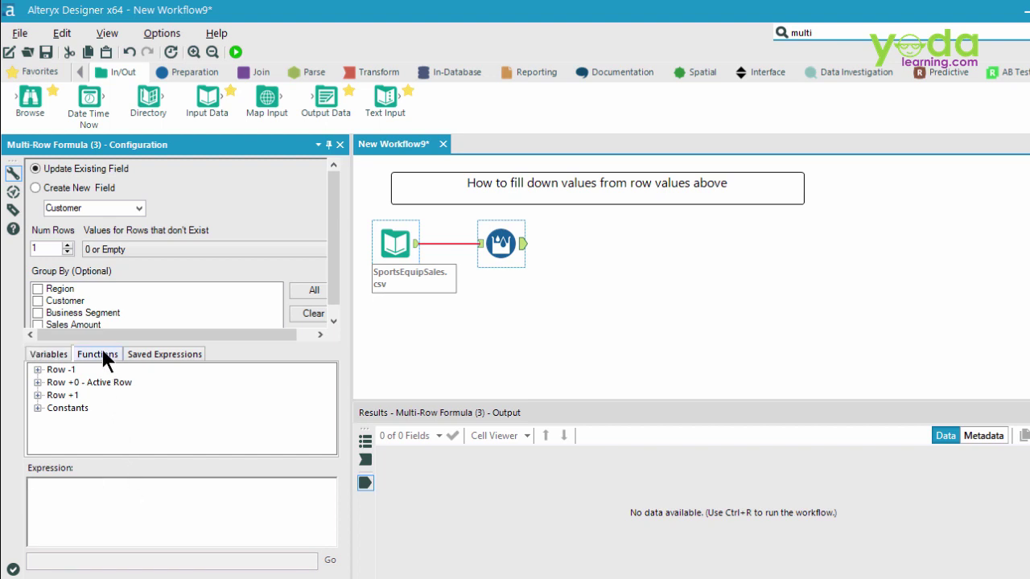
left_click_drag(328, 389, 327, 383)
left_click(38, 370)
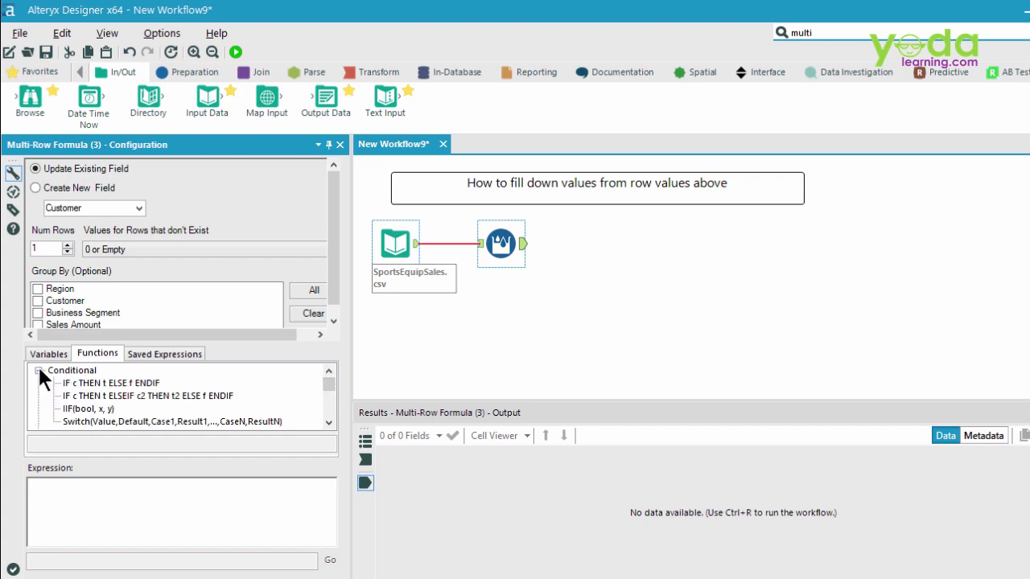
double_click(108, 381)
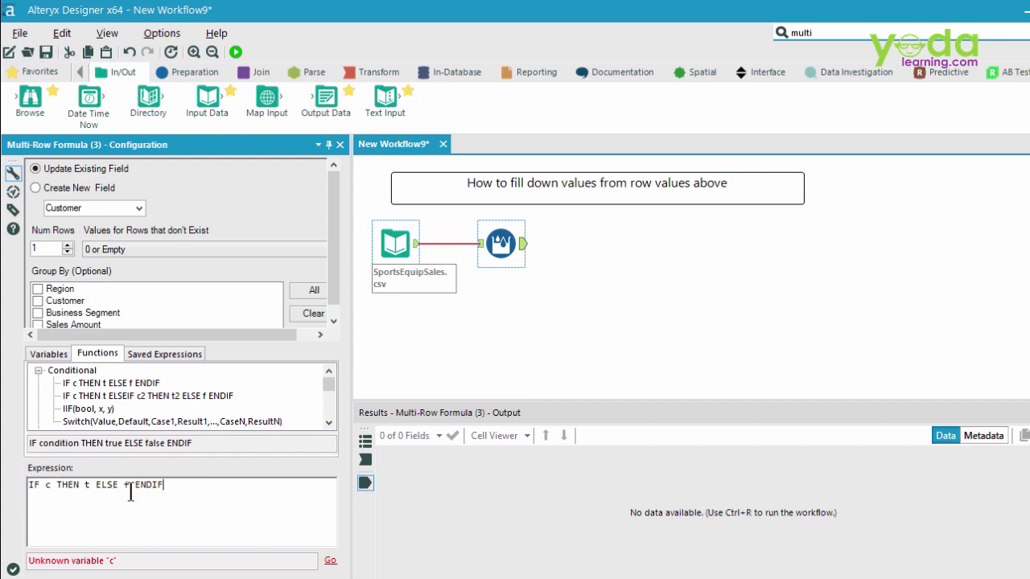
- Replace the condition placeholder with isempty([Customer])
left_click(50, 486)
left_click(49, 354)
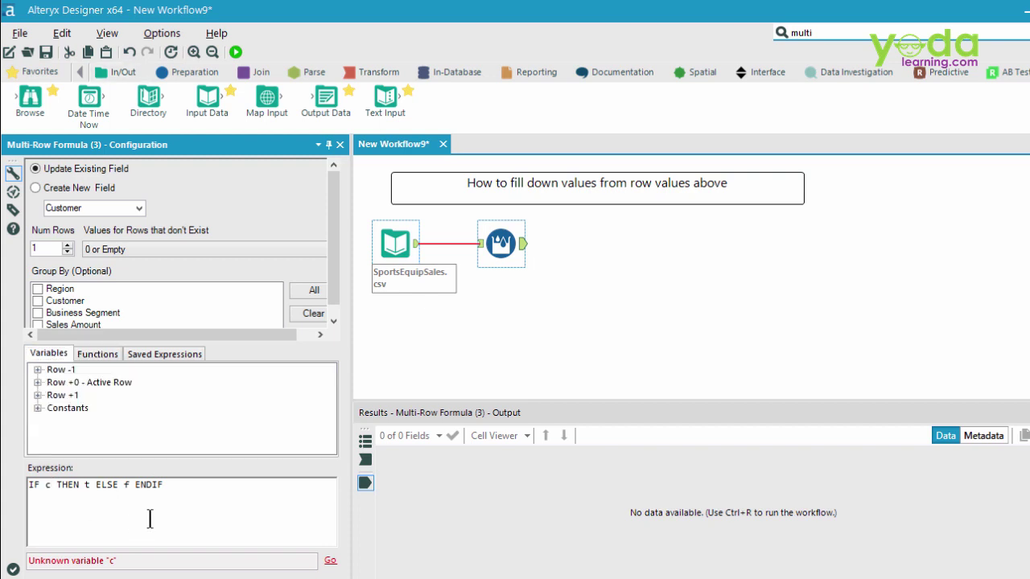
key("BackSpace")
type("isempty")
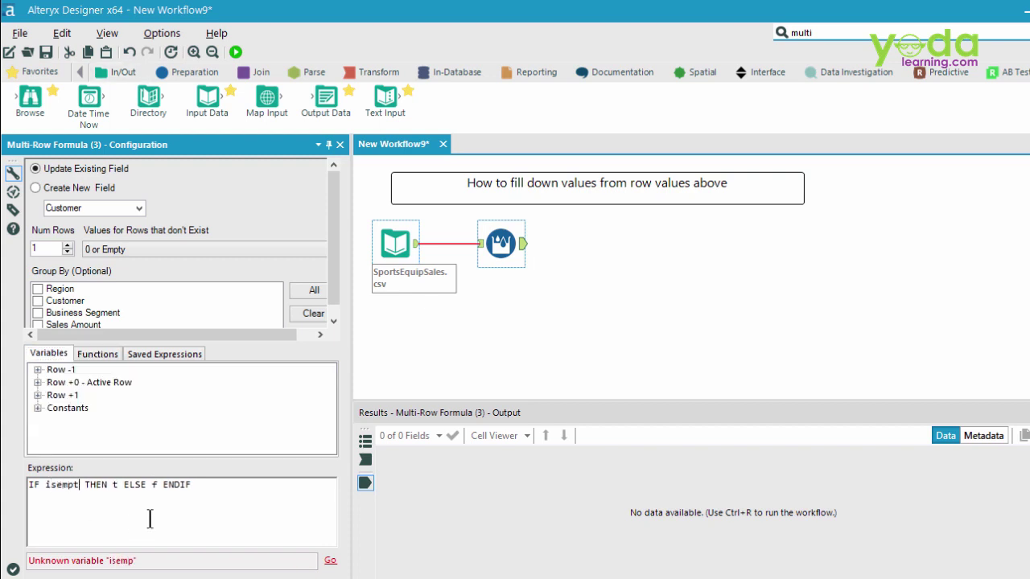
type("()")
left_click(88, 500)
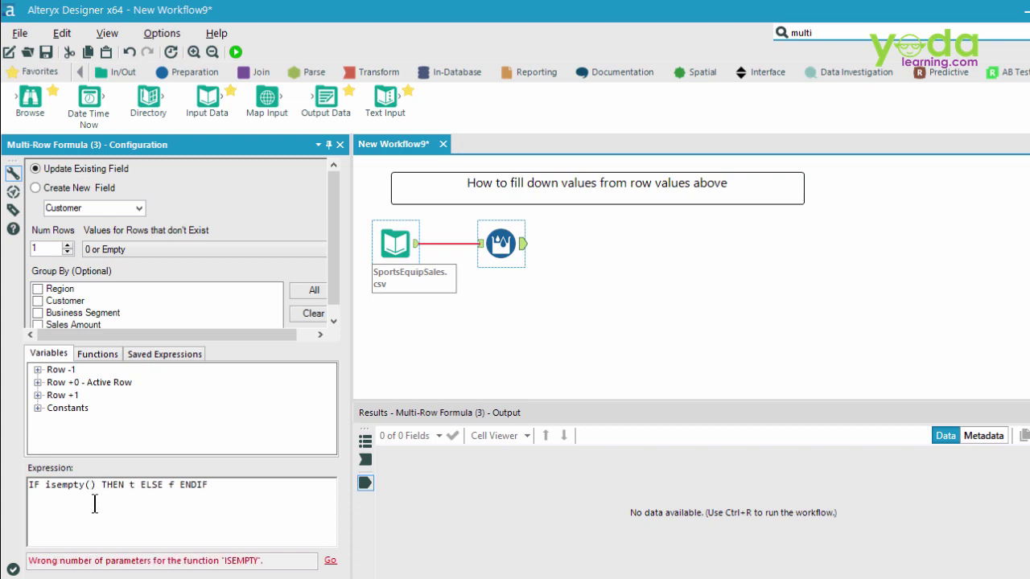
left_click(38, 383)
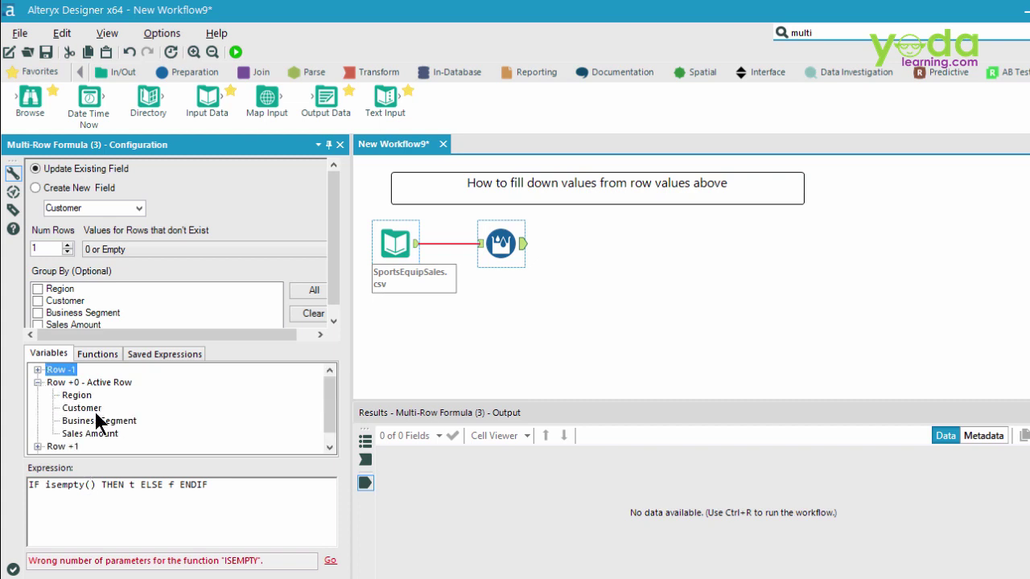
double_click(82, 409)
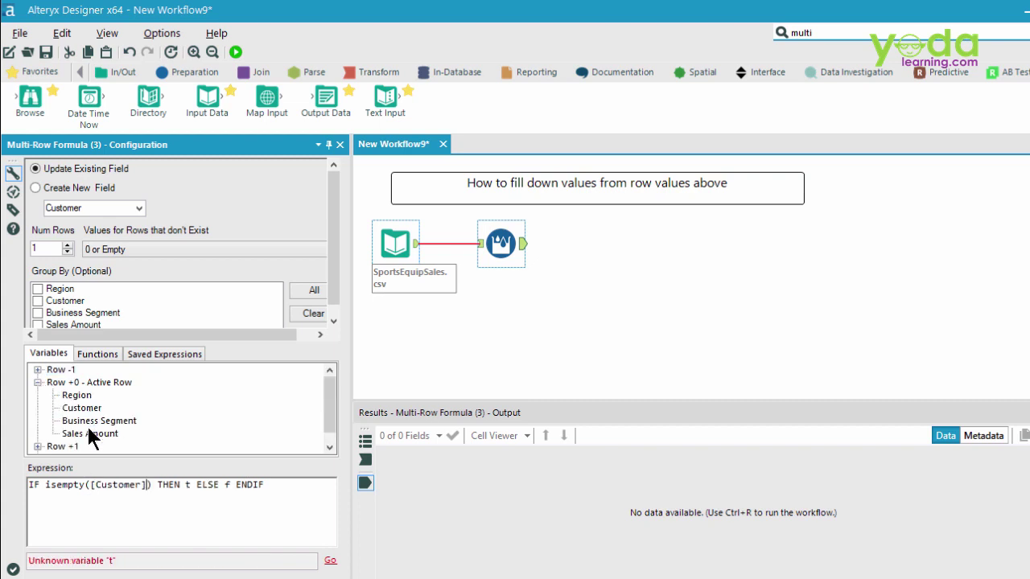
left_click(152, 487)
- Replace the THEN placeholder with the previous row's [Row-1:Customer]
double_click(189, 487)
left_click(38, 382)
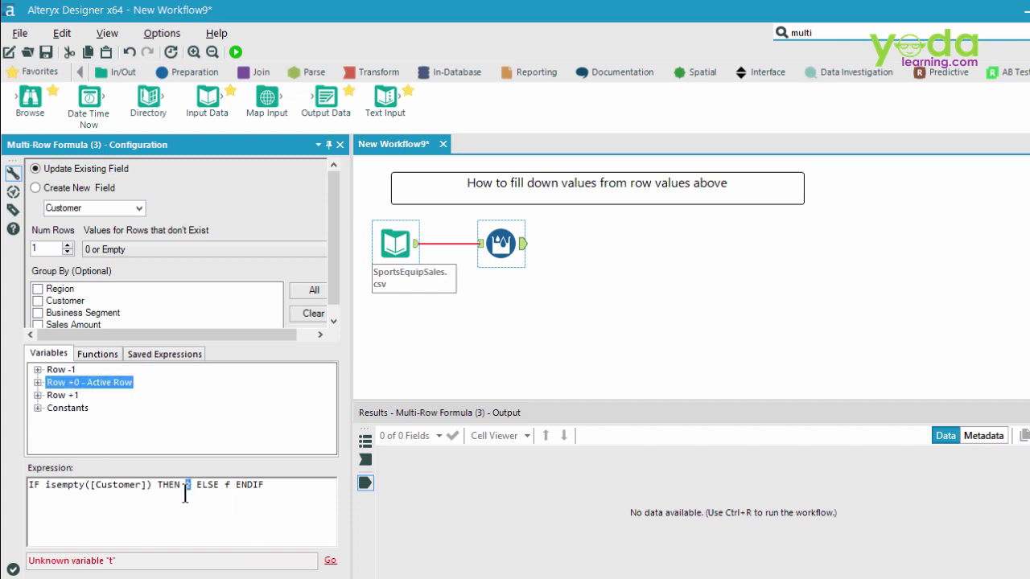
left_click(37, 369)
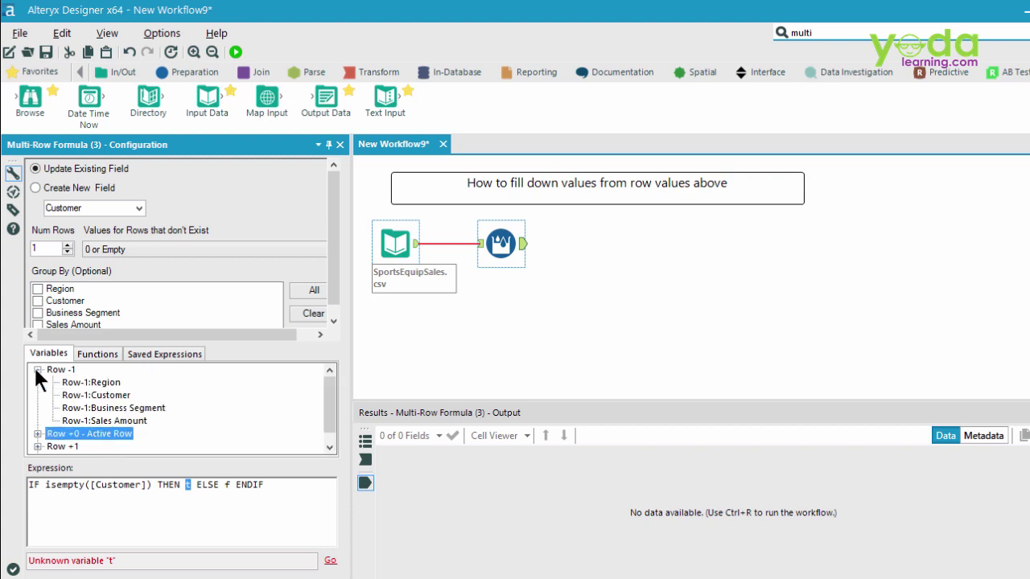
left_click(101, 397)
double_click(102, 397)
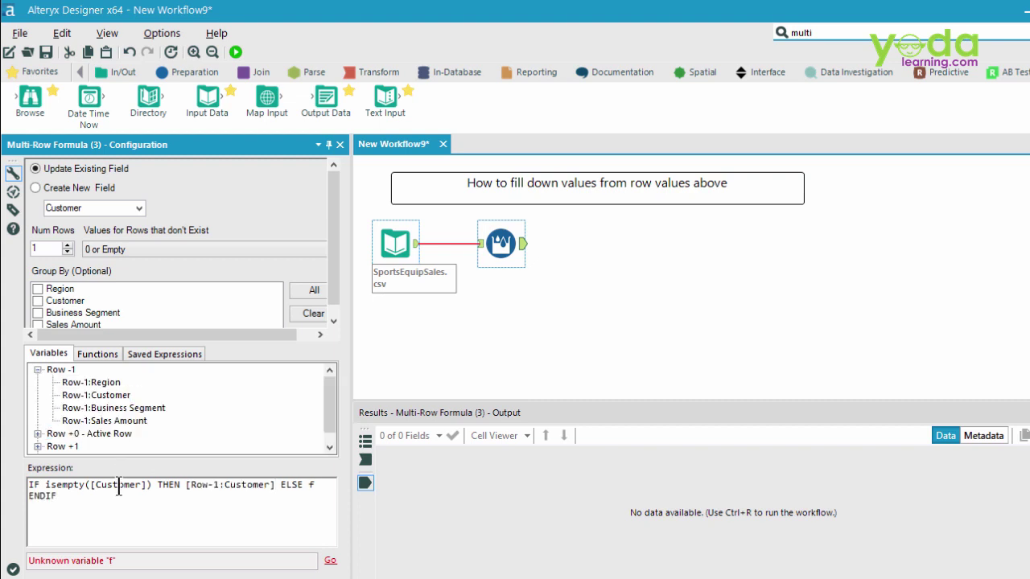
- Replace the ELSE placeholder with the active row's [Customer] to complete the expression
double_click(312, 484)
left_click(38, 370)
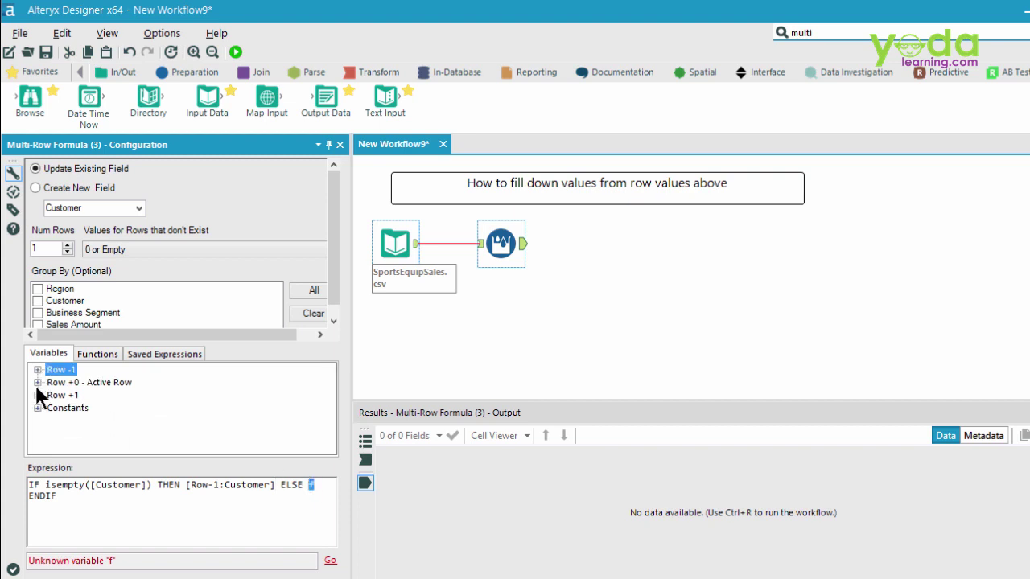
left_click(37, 382)
double_click(81, 408)
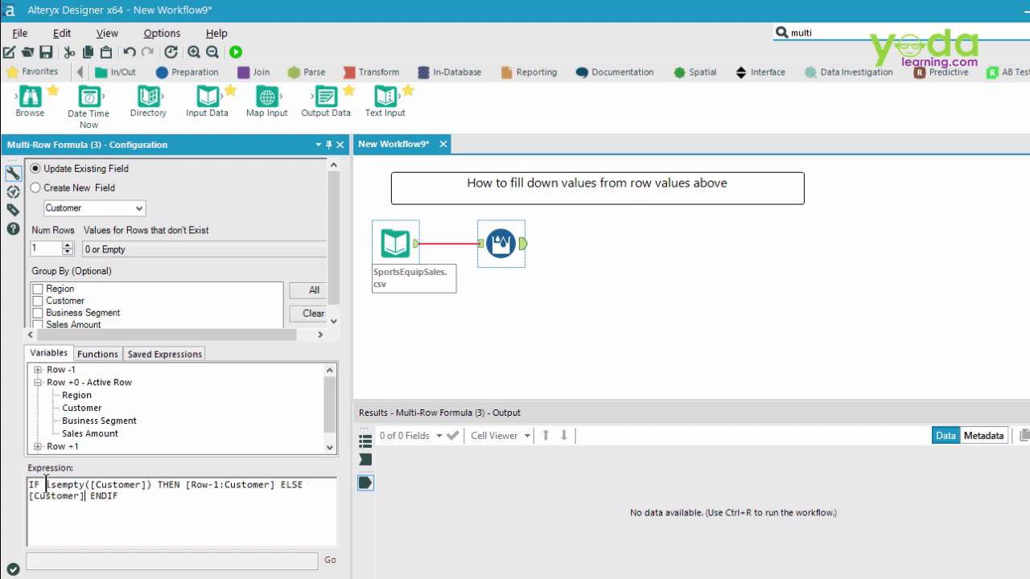
left_click_drag(45, 485, 274, 484)
left_click(133, 506)
- Add a Browse tool after the Multi-Row Formula with Ctrl+Shift+B, then run with Ctrl+R for 19 records
left_click(492, 345)
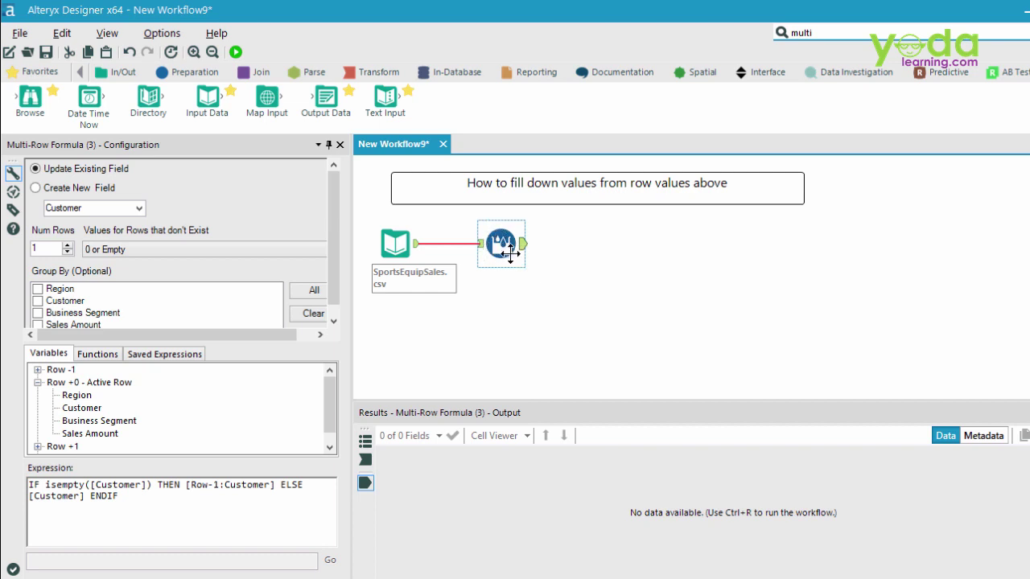
key("ctrl+shift+b")
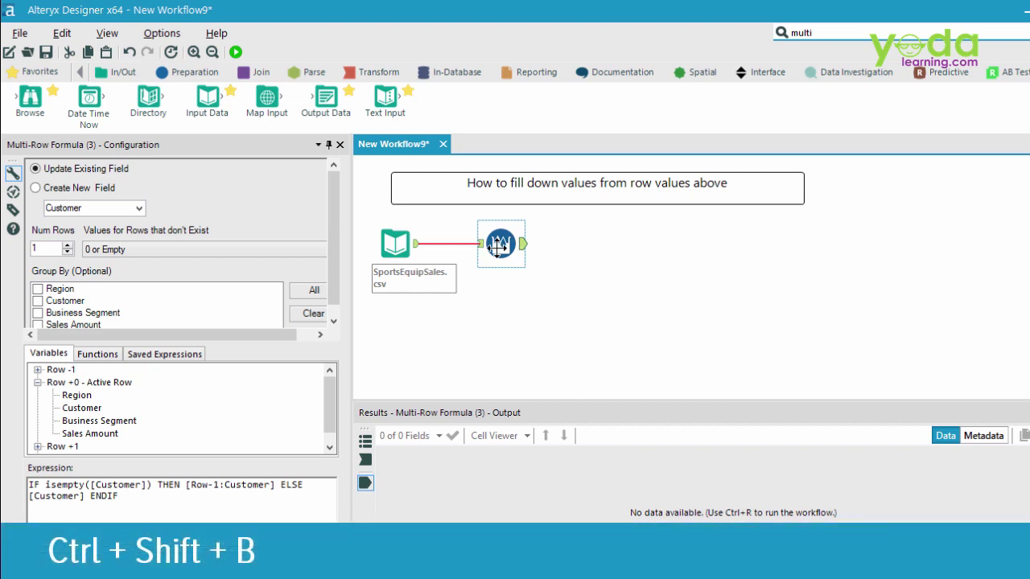
key("ctrl+shift+b")
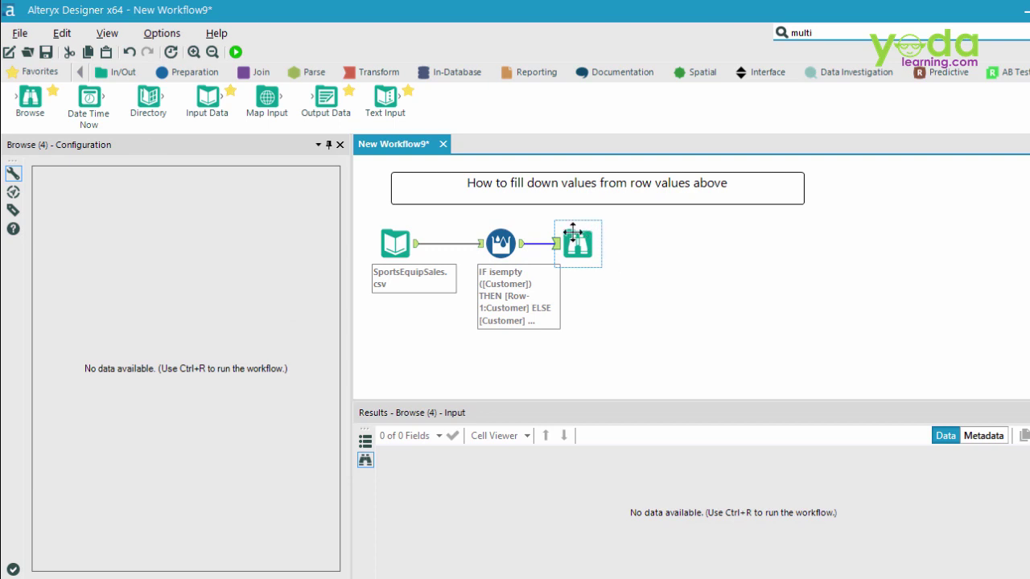
left_click(499, 244)
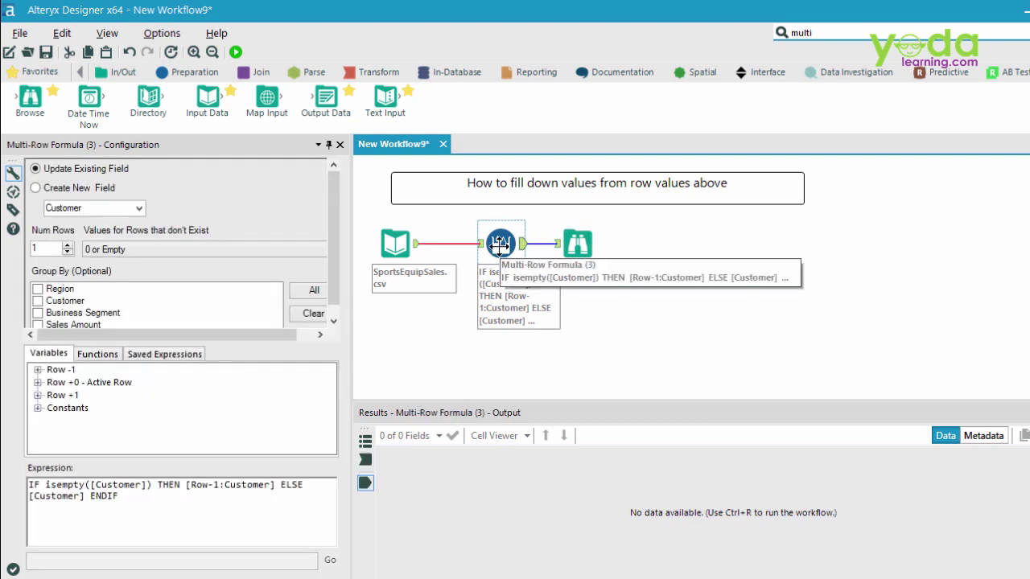
key("ctrl+r")
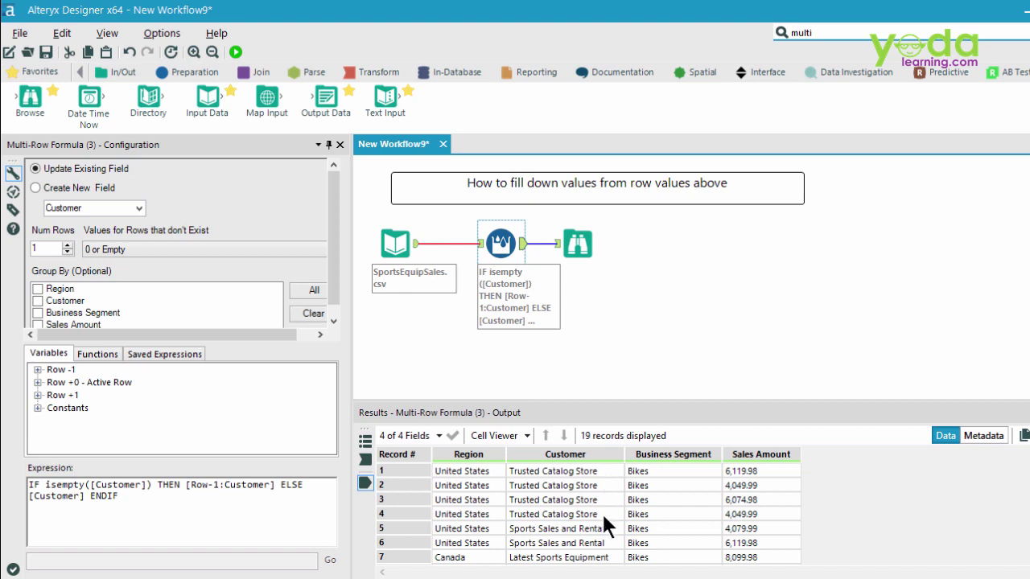
- View the input's [Null] Customers, then the Browse profile showing 19 records and 4 fields
left_click(395, 246)
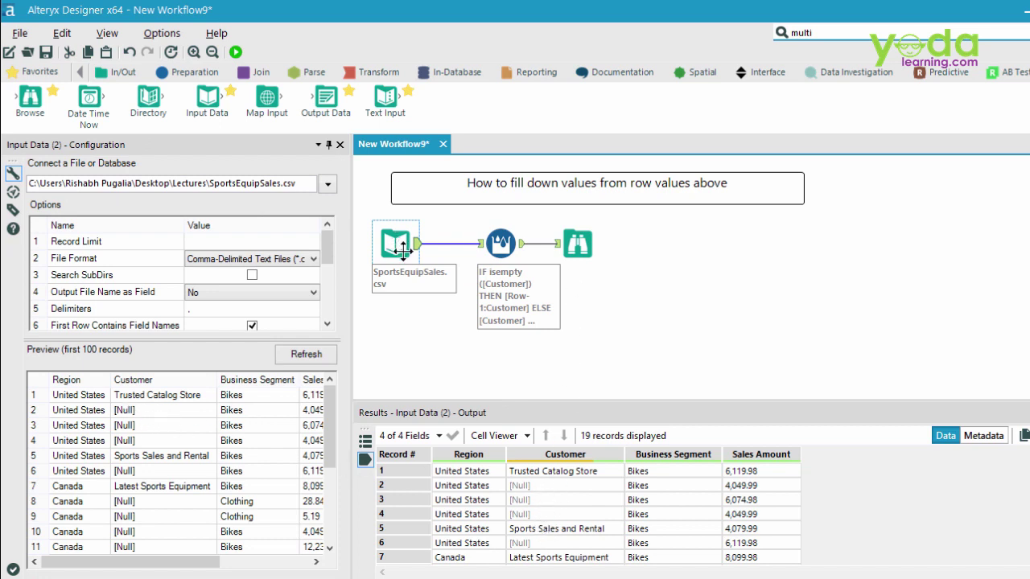
left_click(578, 244)
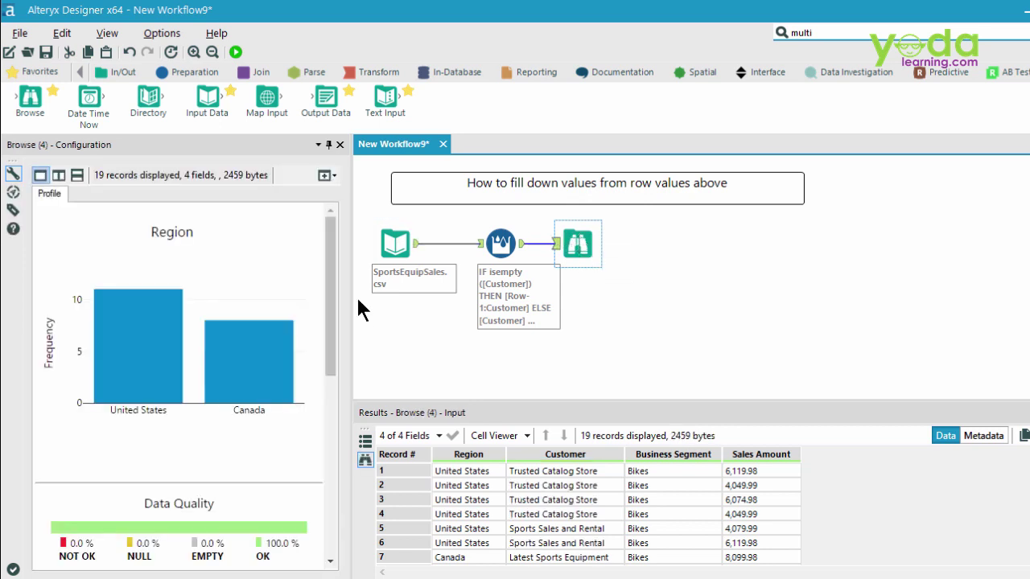
left_click_drag(325, 242, 336, 437)
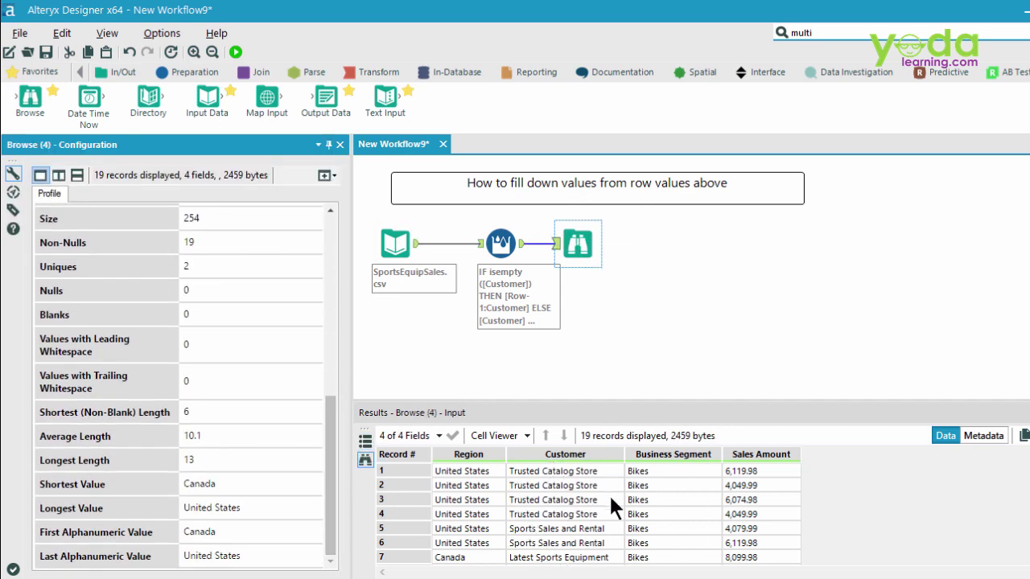